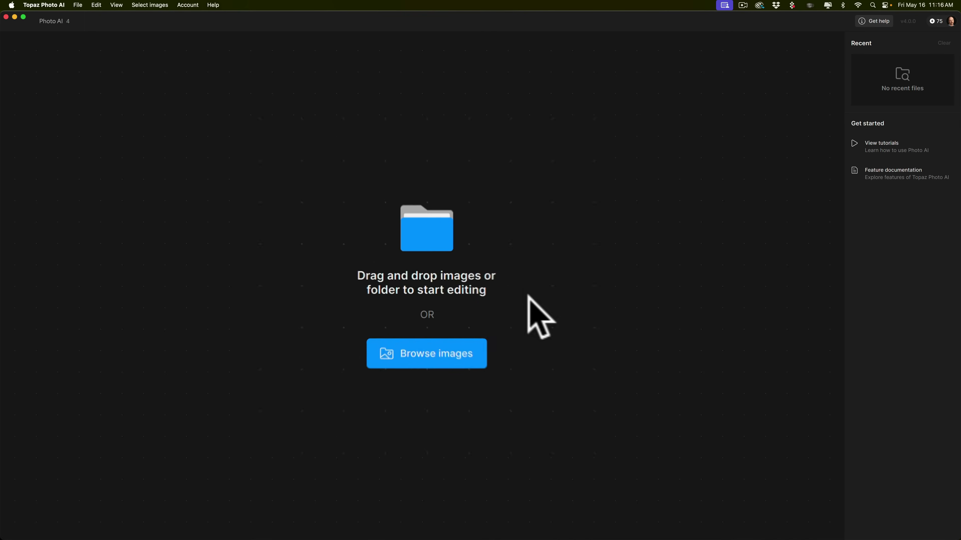
Browse to the lighthouse scan Scan0021.jpg and load it into the editor
left_click(429, 358)
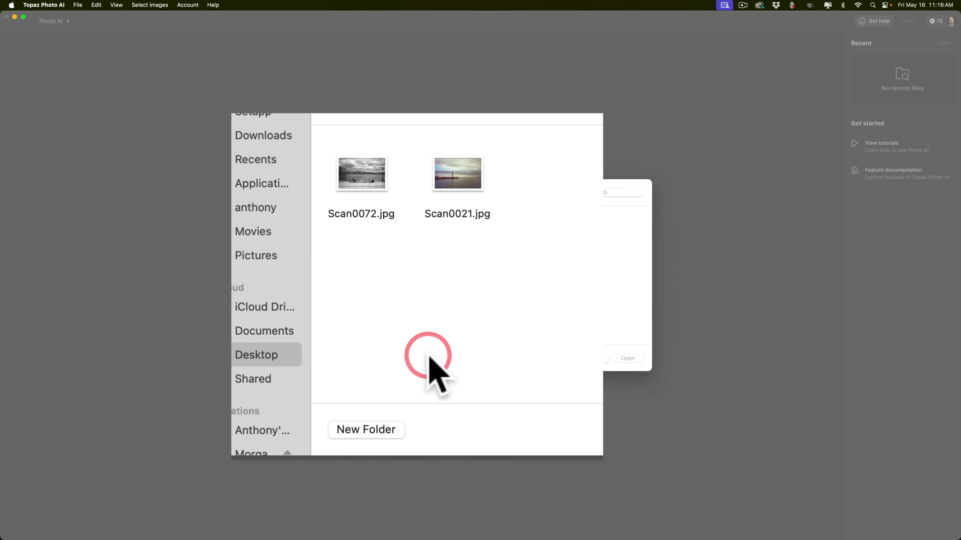
left_click(439, 231)
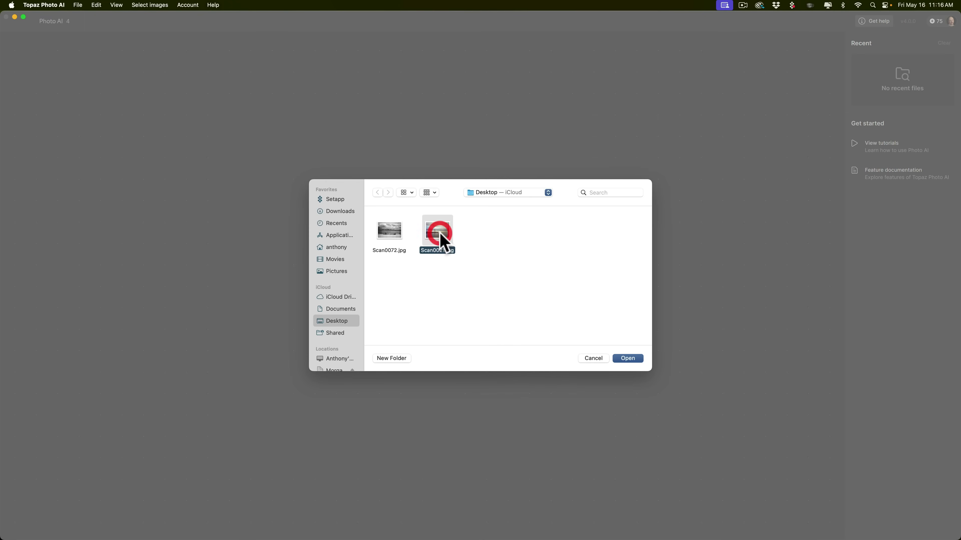
left_click(628, 358)
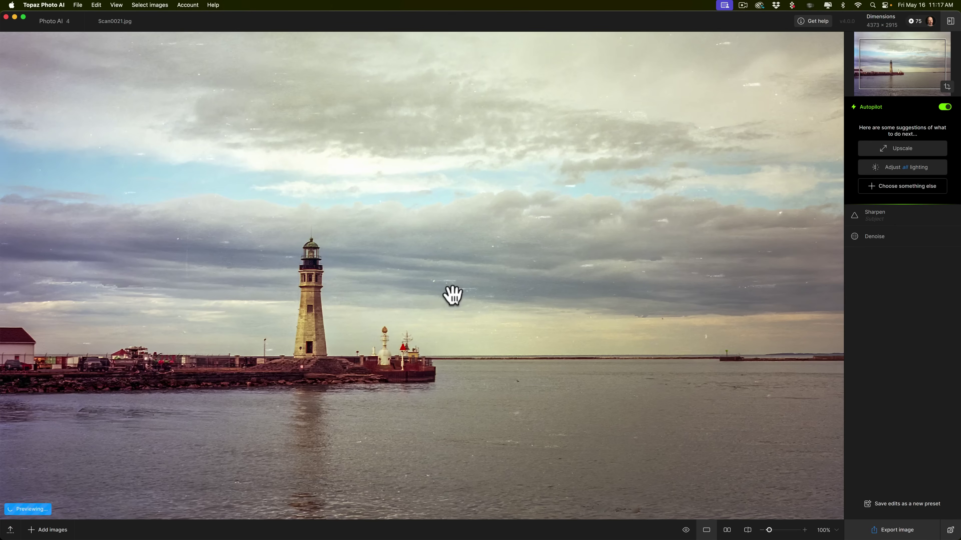
Zoom out to 78% to fit the whole lighthouse scan, then show the unenhanced original
left_click(769, 531)
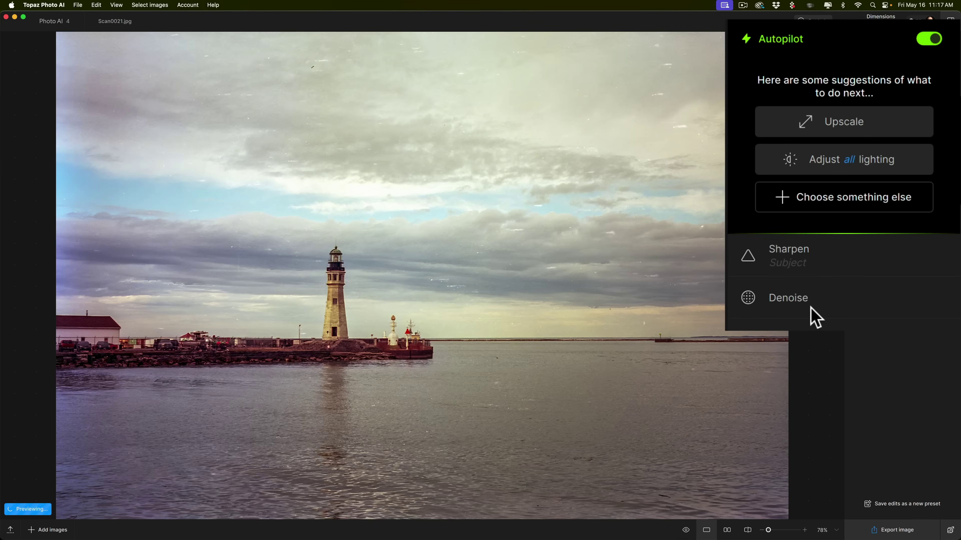
mouse_move(784, 309)
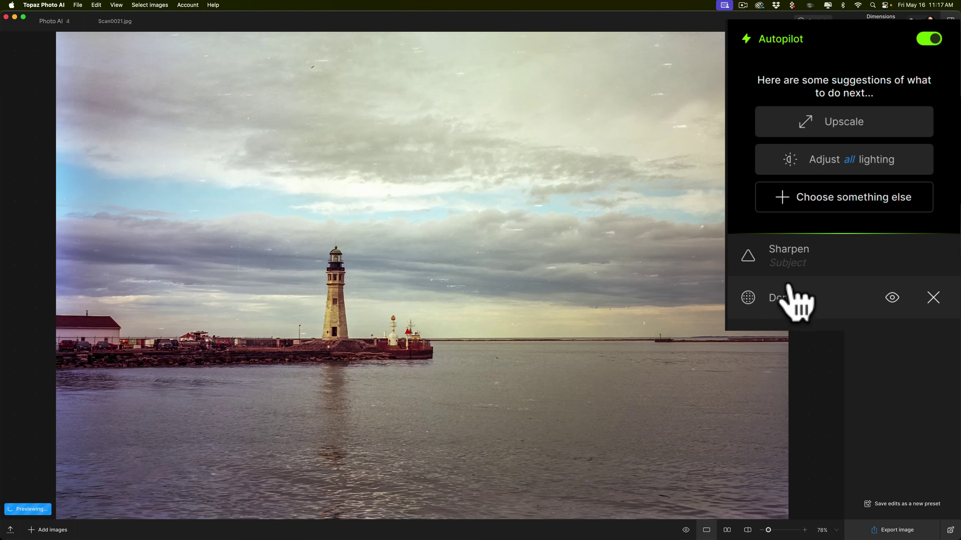
mouse_move(786, 268)
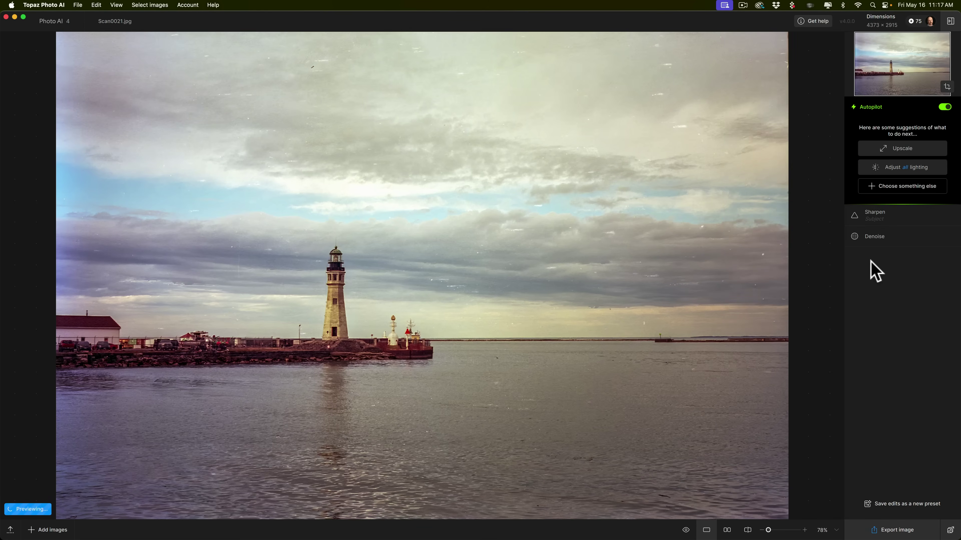
key("backslash")
key("backslash")
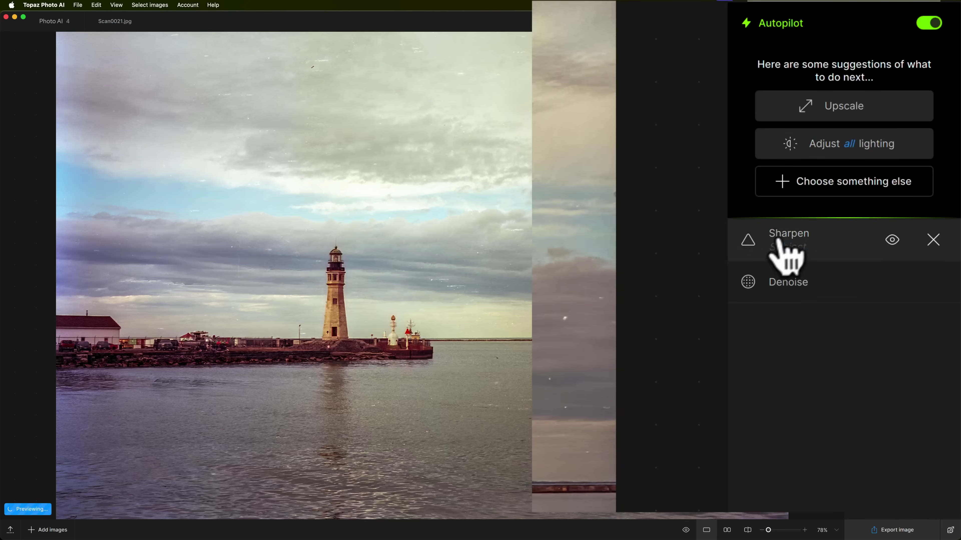
Use Choose something else in Autopilot to list all filters, including Dust & scratch
left_click(817, 175)
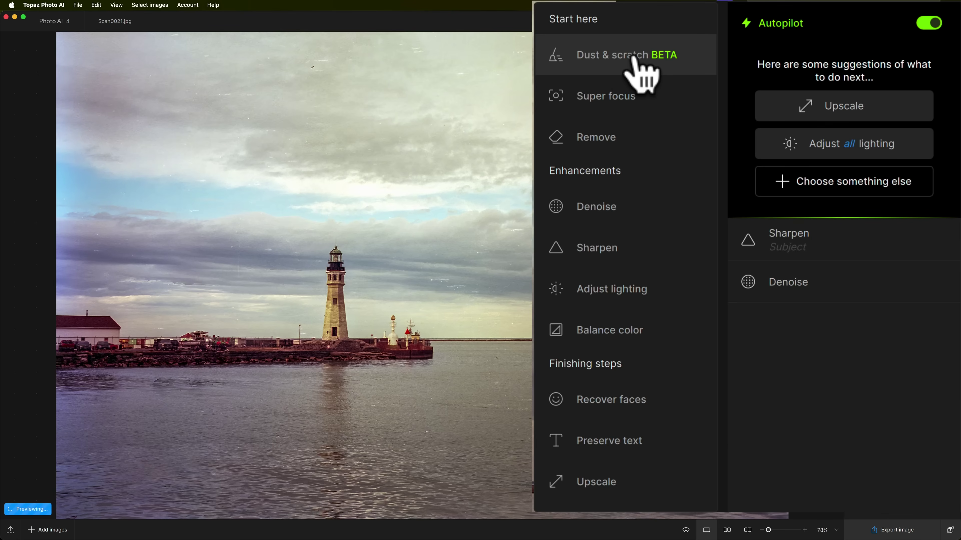
Add the Dust & scratch BETA filter to the lighthouse scan
left_click(633, 57)
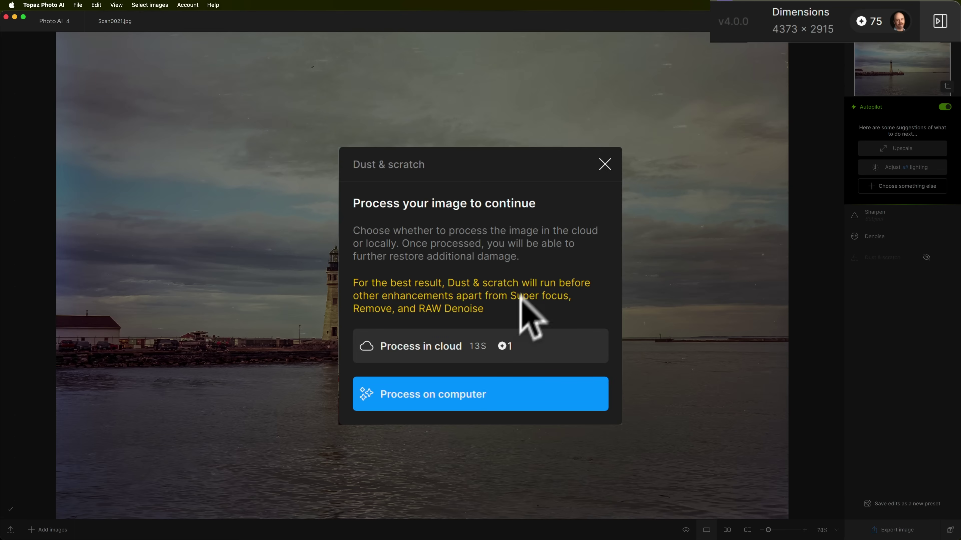
Process the Dust & scratch cleanup in the cloud
left_click(469, 343)
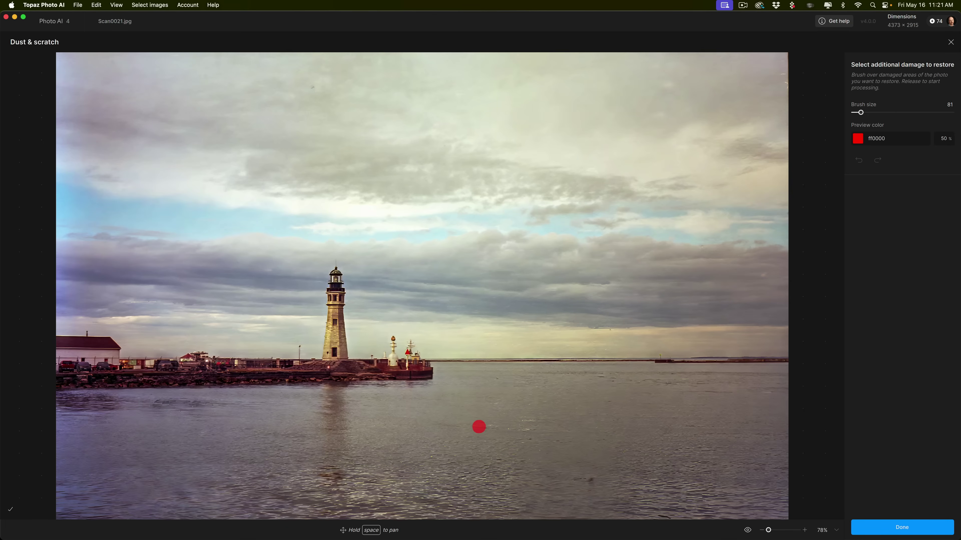
Brush out leftover streaks and a spot in the water, plus a blemish in the upper clouds
mouse_move(475, 424)
left_mouse_down()
mouse_move(540, 424)
mouse_move(497, 429)
mouse_move(514, 432)
mouse_move(546, 419)
mouse_move(509, 418)
mouse_move(491, 403)
left_mouse_up()
left_click_drag(552, 436, 514, 450)
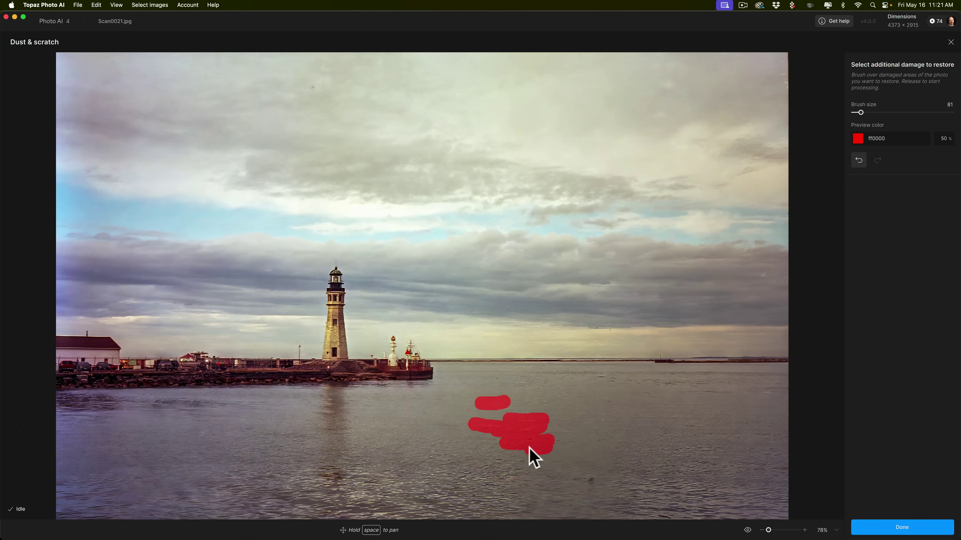
left_click(526, 409)
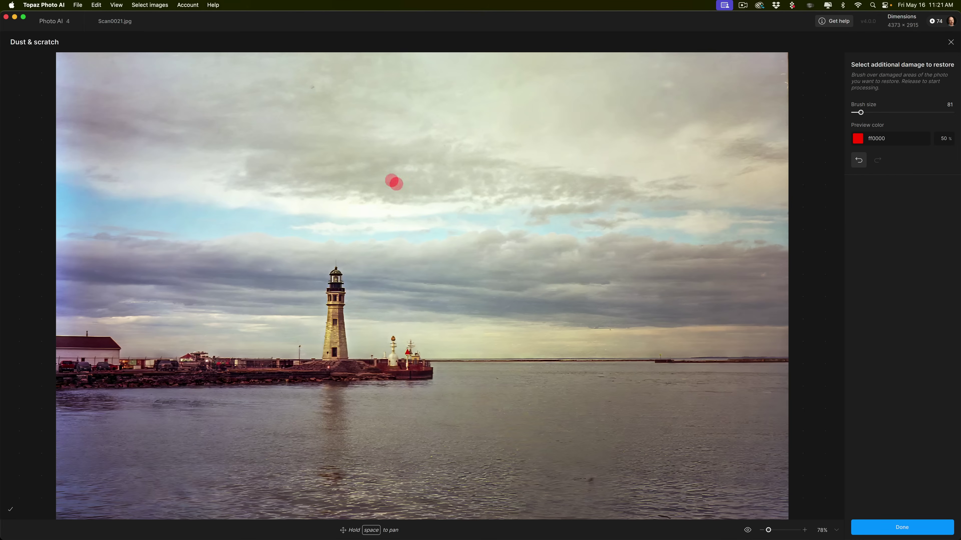
left_click(311, 86)
Finish the repairs, disable Dust & scratch, and preview the original lighthouse scan
left_click(853, 524)
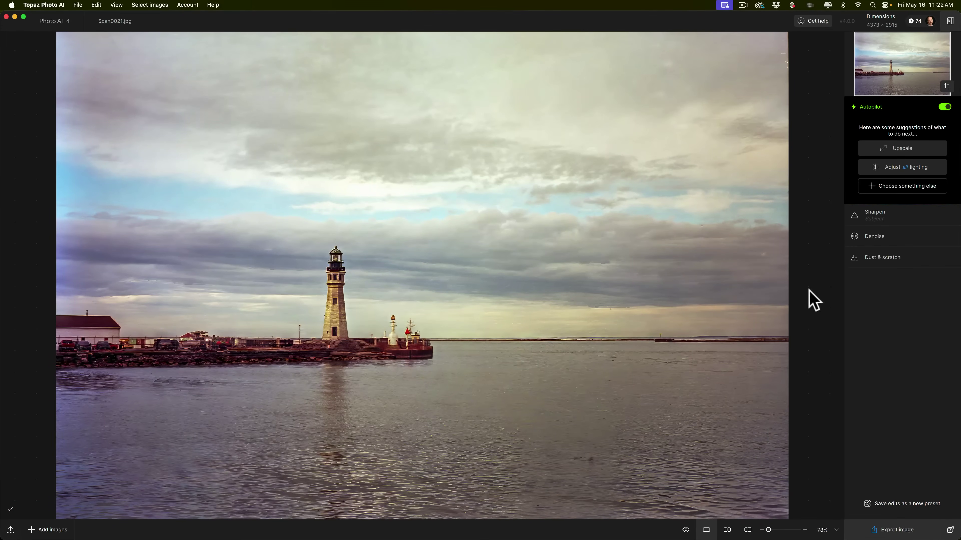
mouse_move(861, 266)
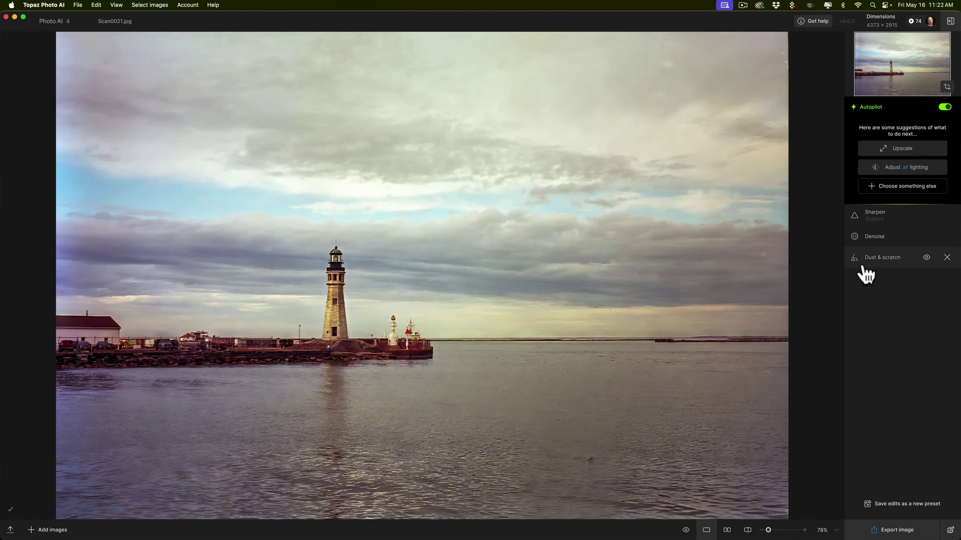
left_click(927, 258)
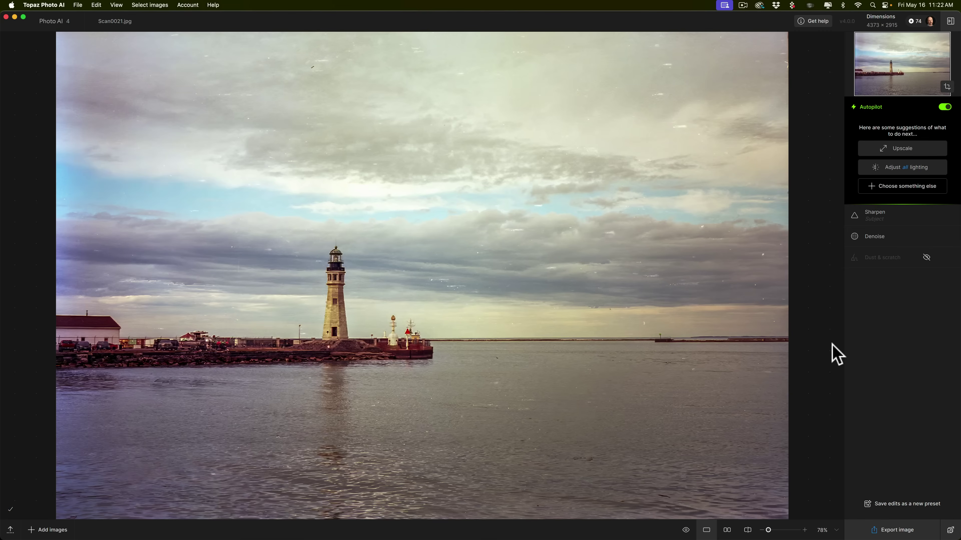
key("backslash")
Re-enable Dust & scratch and compare the cleaned lighthouse scan against the original
left_click(926, 258)
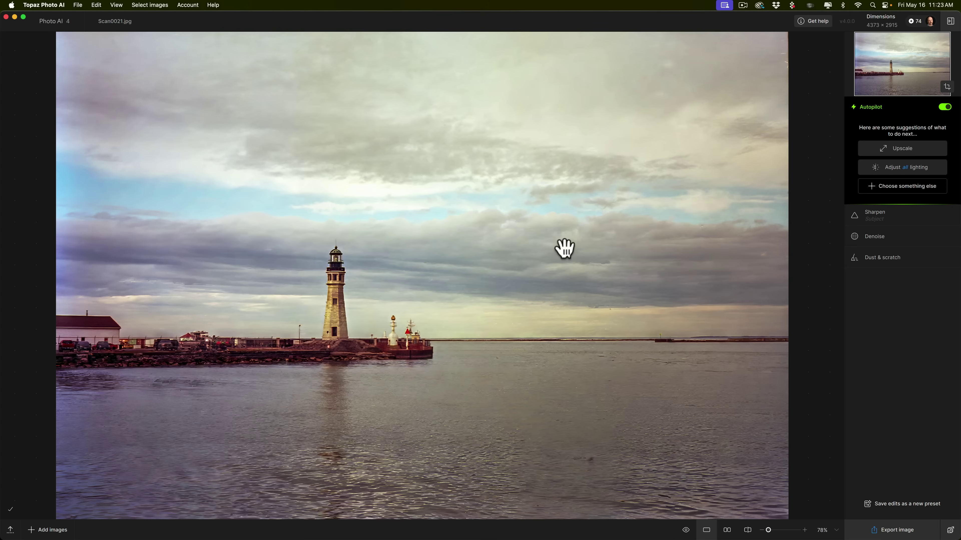
key("backslash")
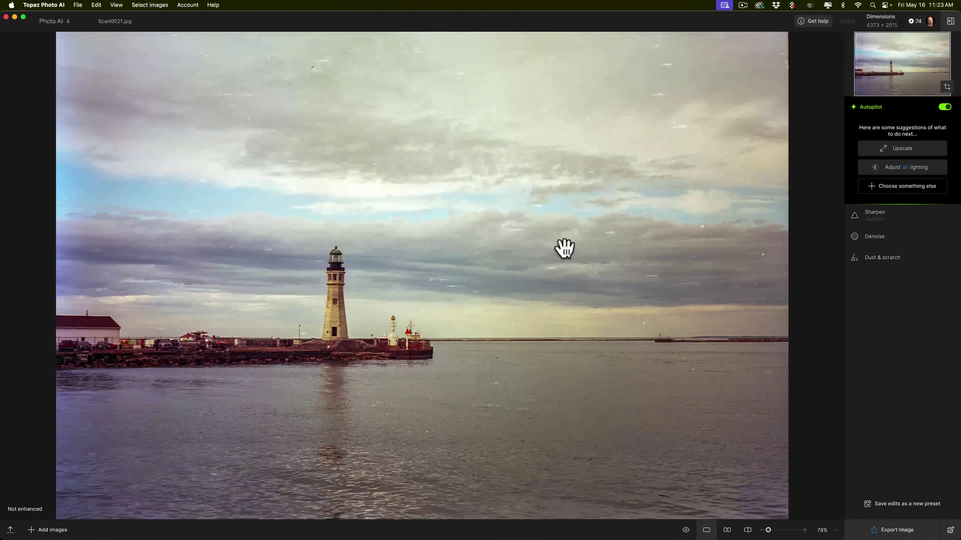
key("backslash")
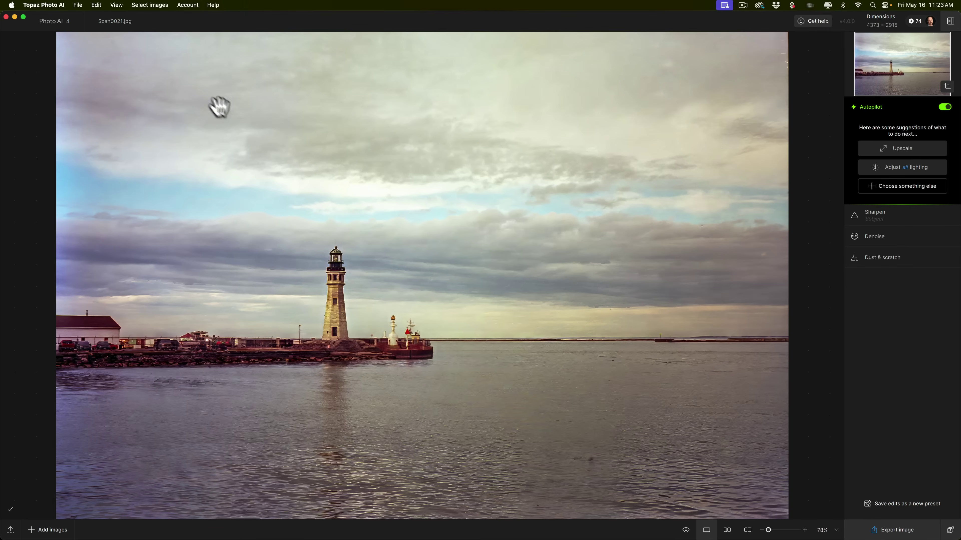
Close Scan0021.jpg and open the black-and-white bench scan Scan0072.jpg
key("super+w")
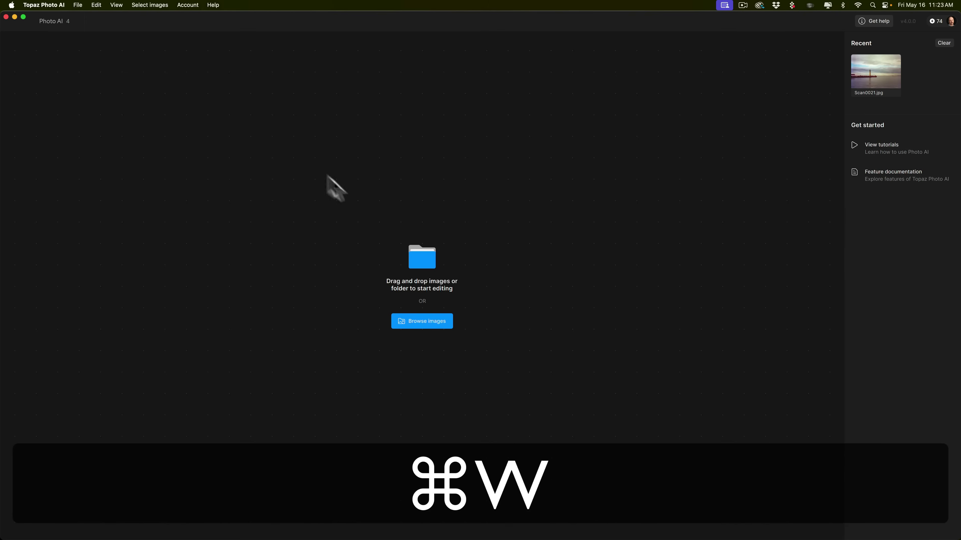
left_click(414, 321)
left_click(391, 229)
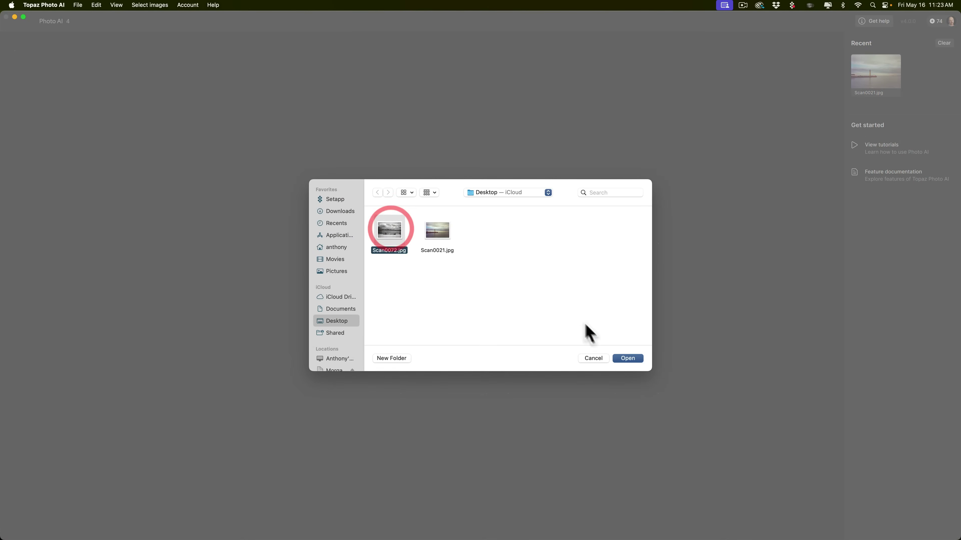
left_click(628, 359)
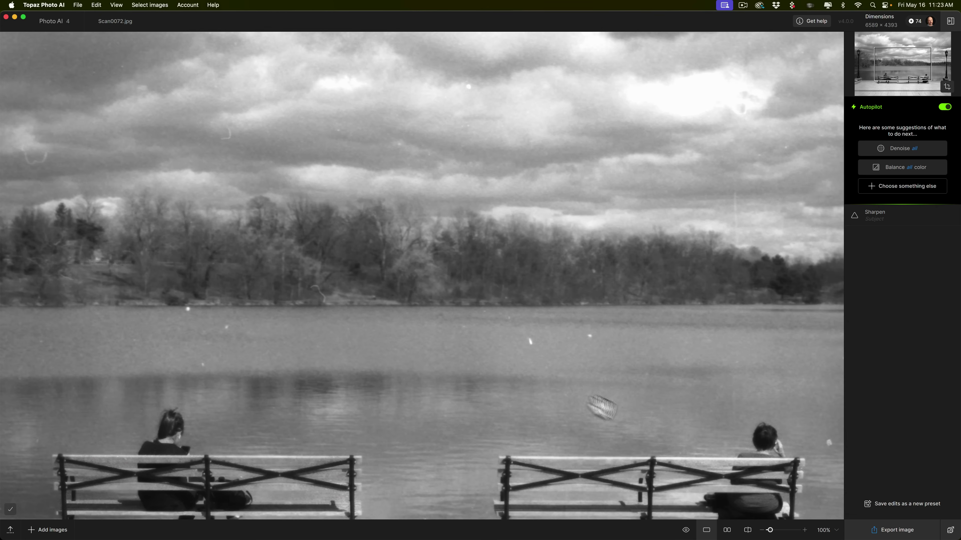
left_click_drag(771, 532, 768, 530)
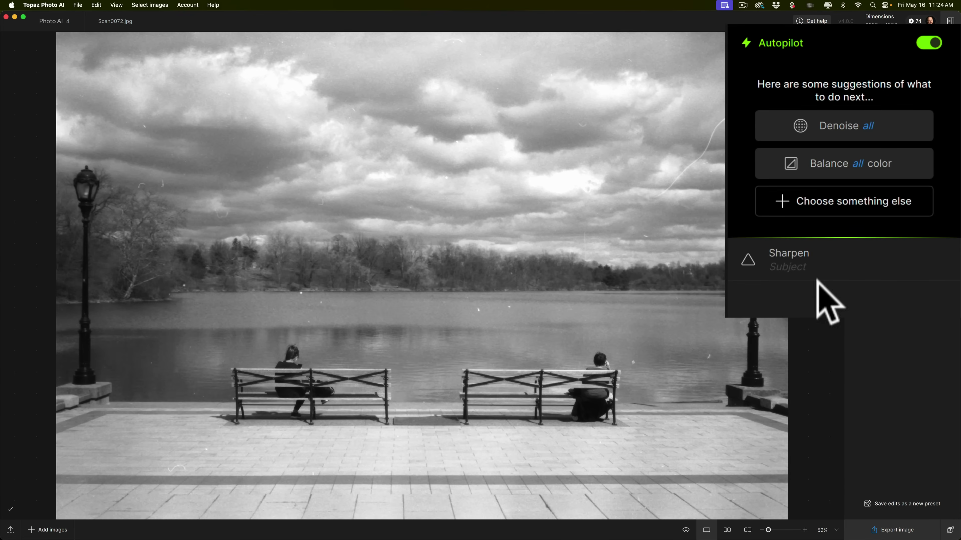
mouse_move(814, 267)
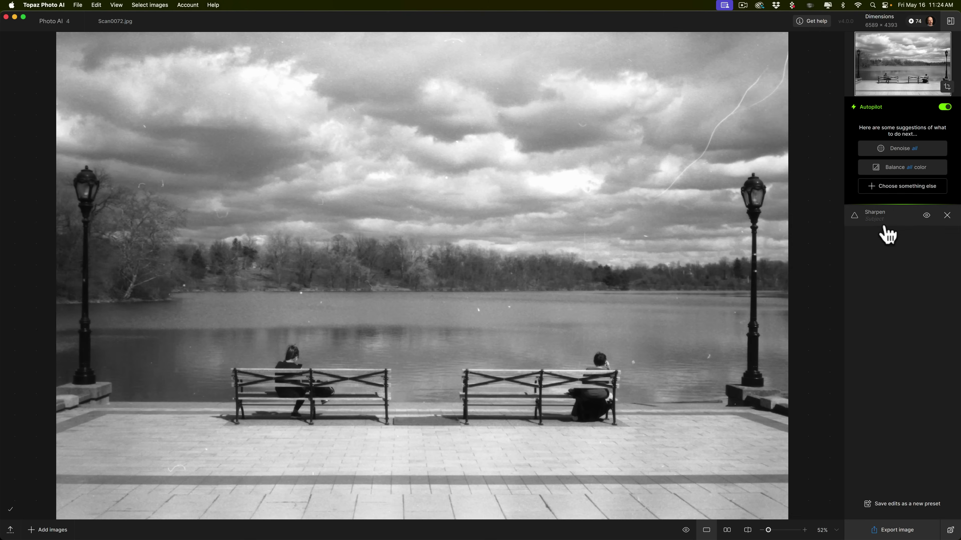
Pick Dust & scratch from the full filter list and process the bench scan in the cloud
left_click(888, 187)
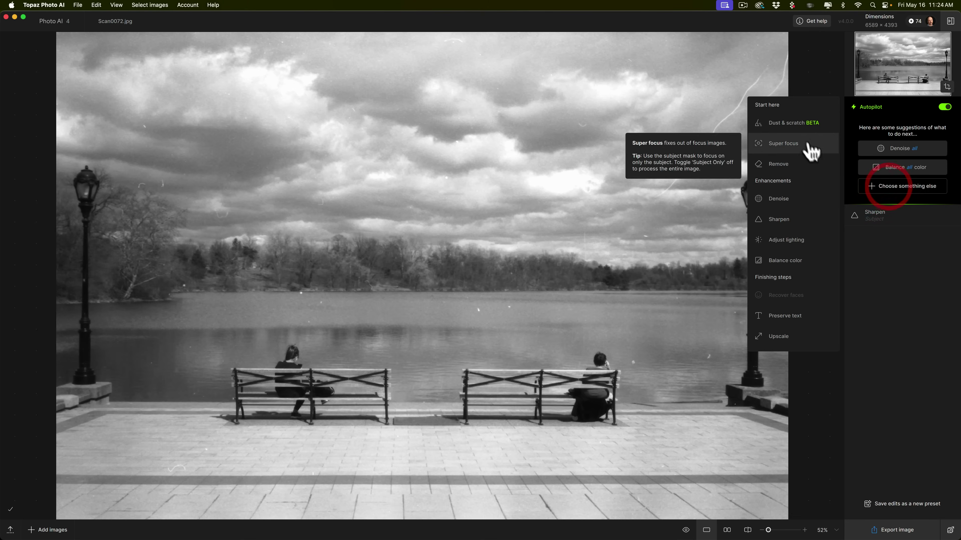
left_click(797, 125)
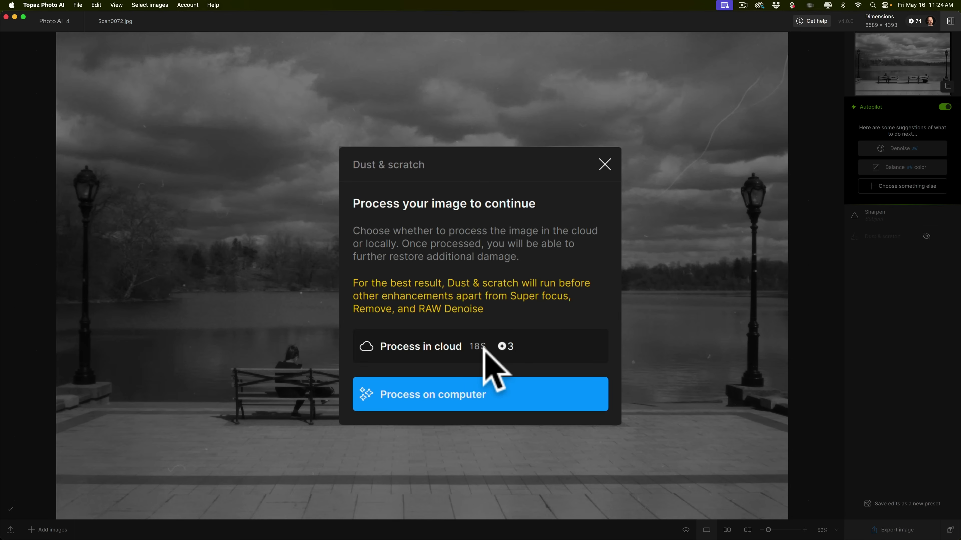
left_click(435, 343)
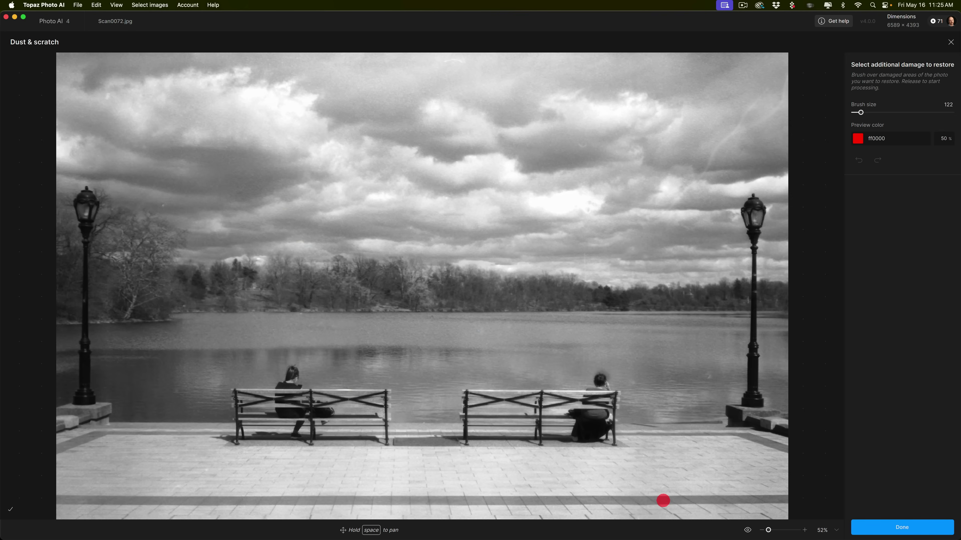
Toggle repeatedly between the original and cleaned bench scan to compare them
key("backslash")
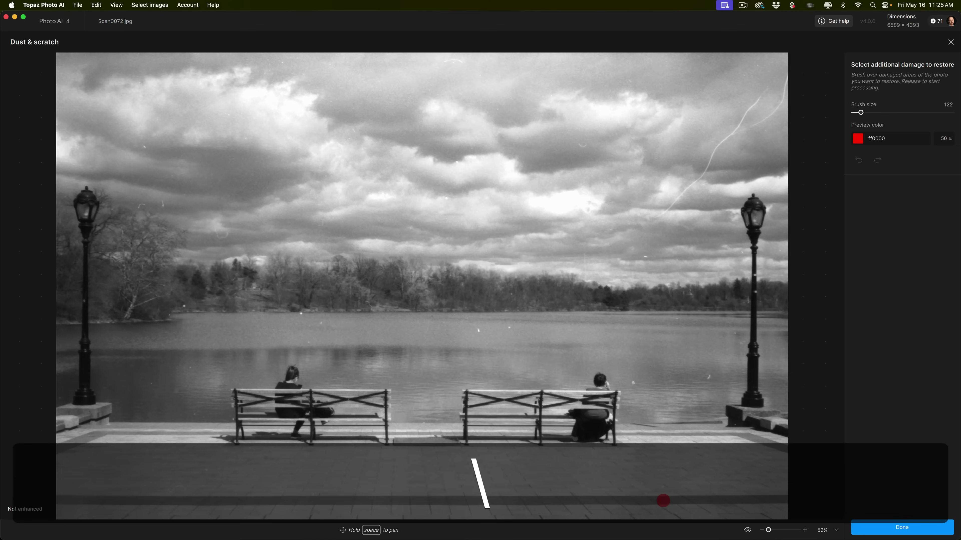
key("backslash")
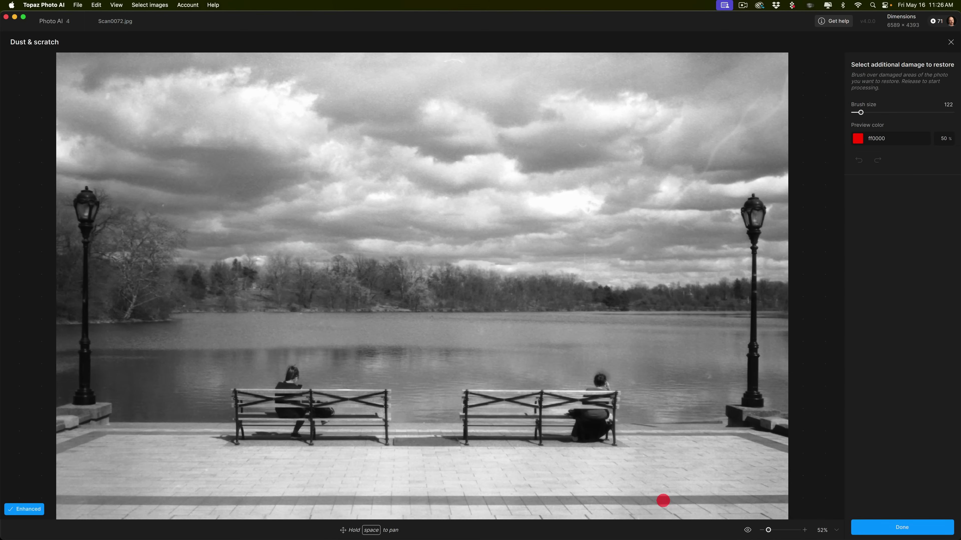
key("backslash")
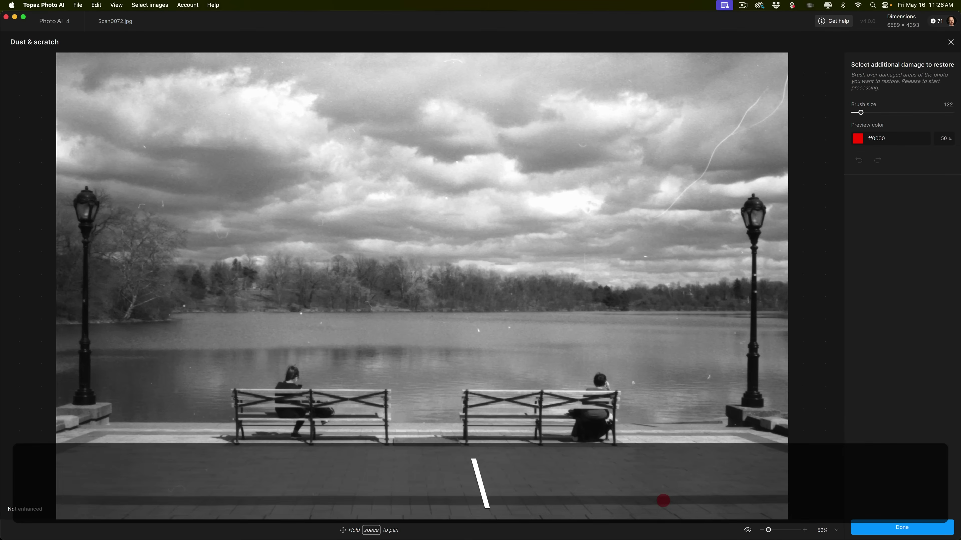
key("backslash")
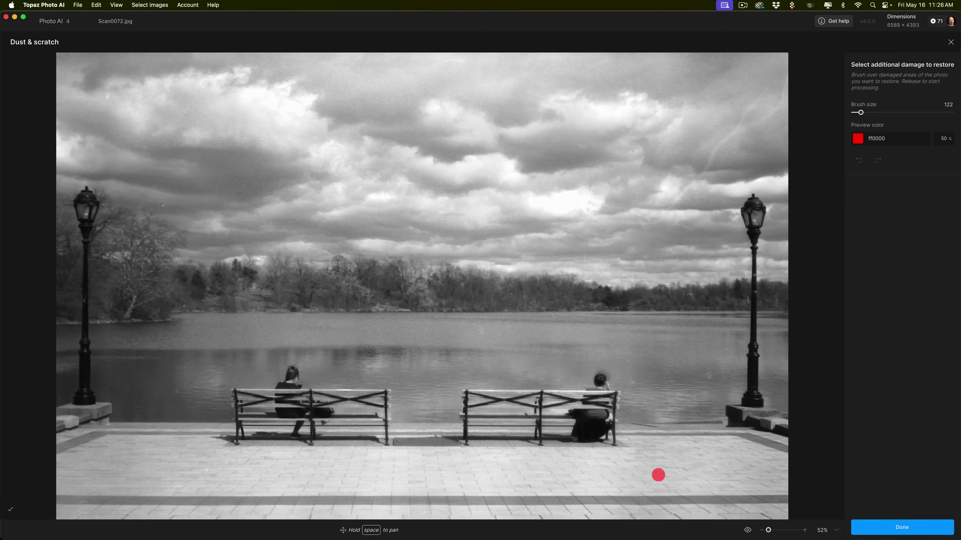
key("backslash")
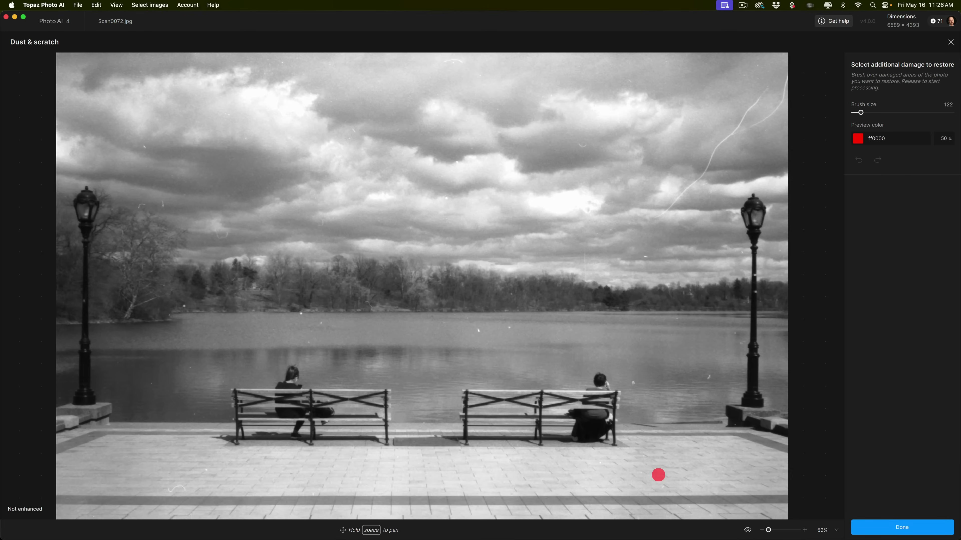
key("backslash")
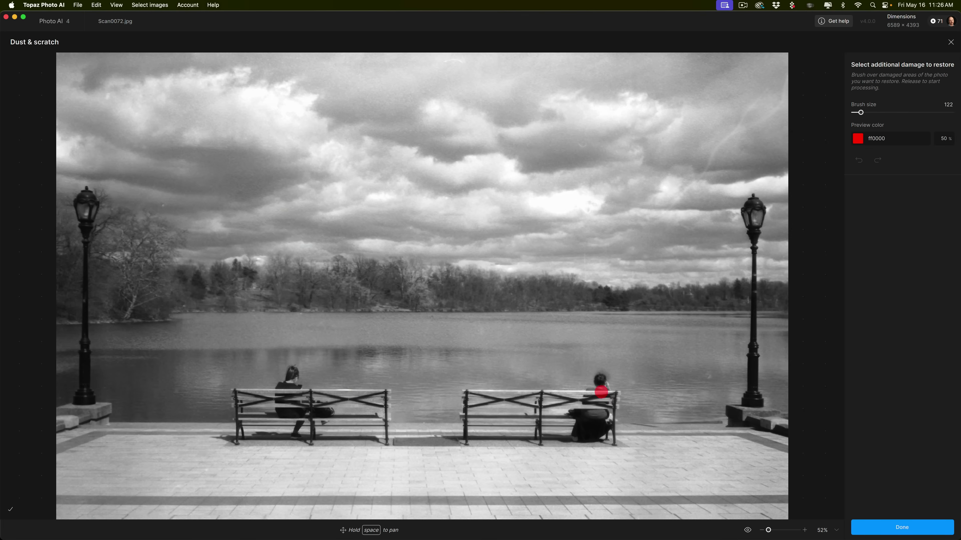
Mark the right-hand seated person's head for restoration and recheck against the original
left_click(601, 378)
key("backslash")
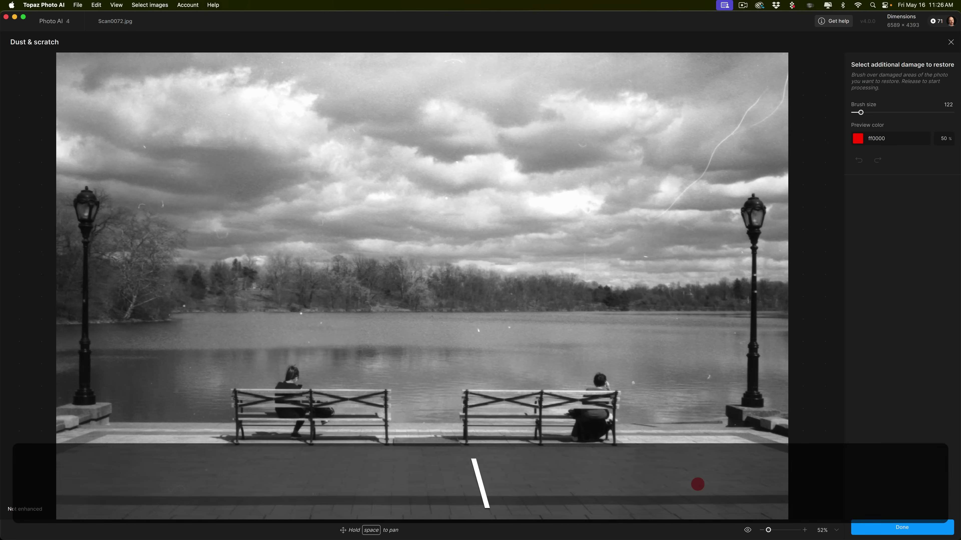
key("backslash")
key("backslash")
key("backslash")
key("backslash")
key("backslash")
Apply the Dust & scratch cleanup, then toggle it off and on to compare against the original scan
left_click(900, 527)
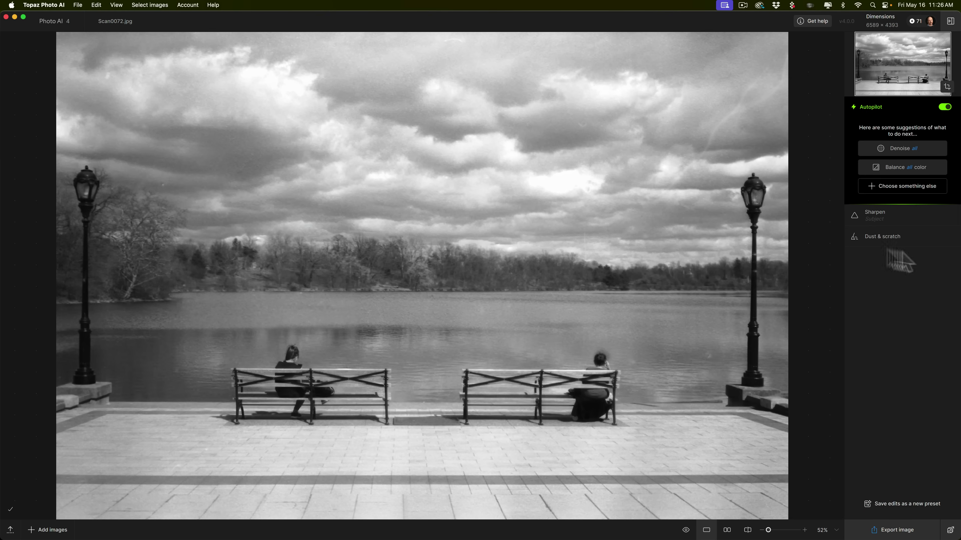
mouse_move(920, 235)
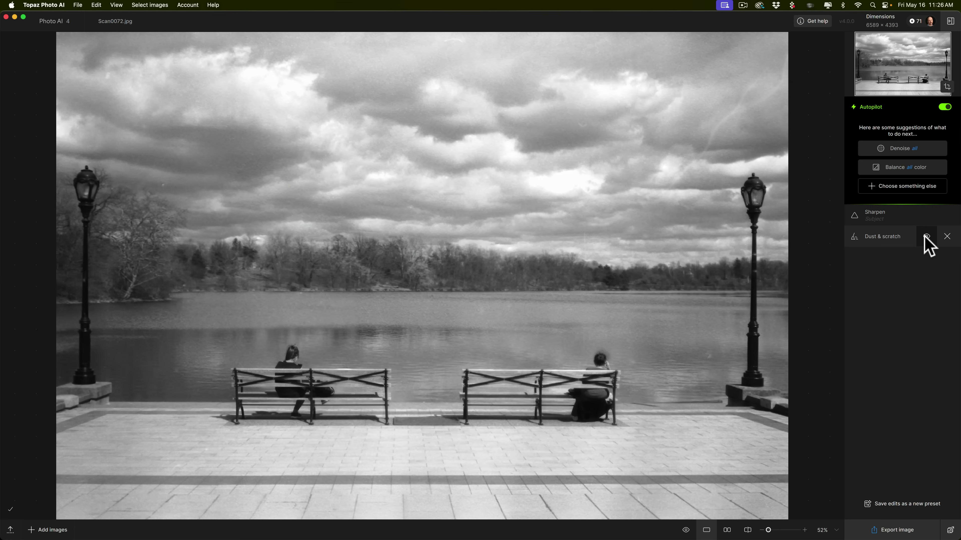
left_click(926, 237)
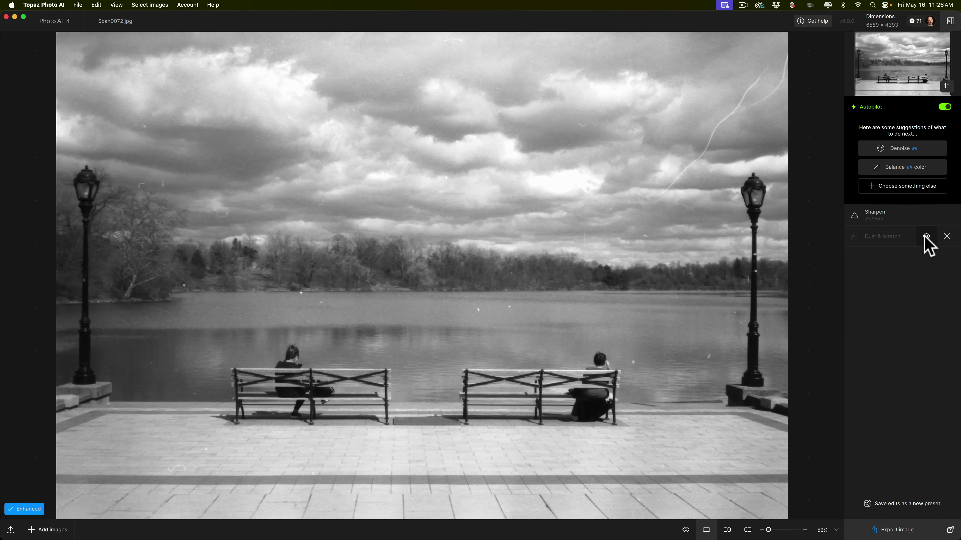
left_click(925, 237)
left_click(925, 236)
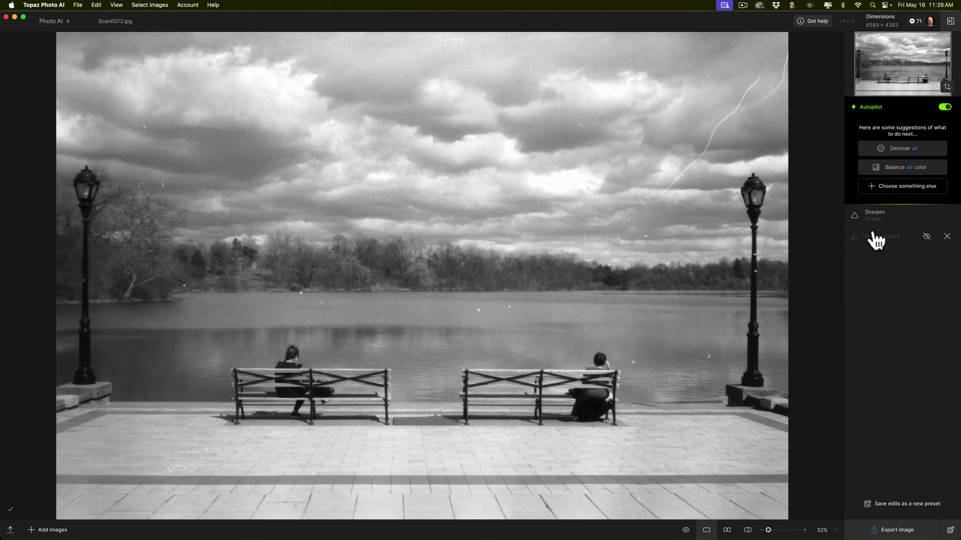
left_click(926, 236)
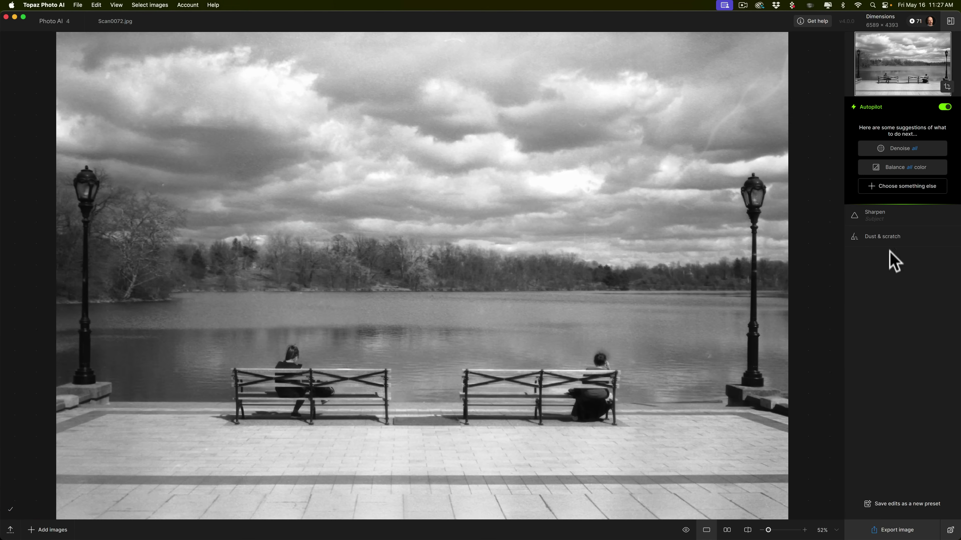
left_click(925, 236)
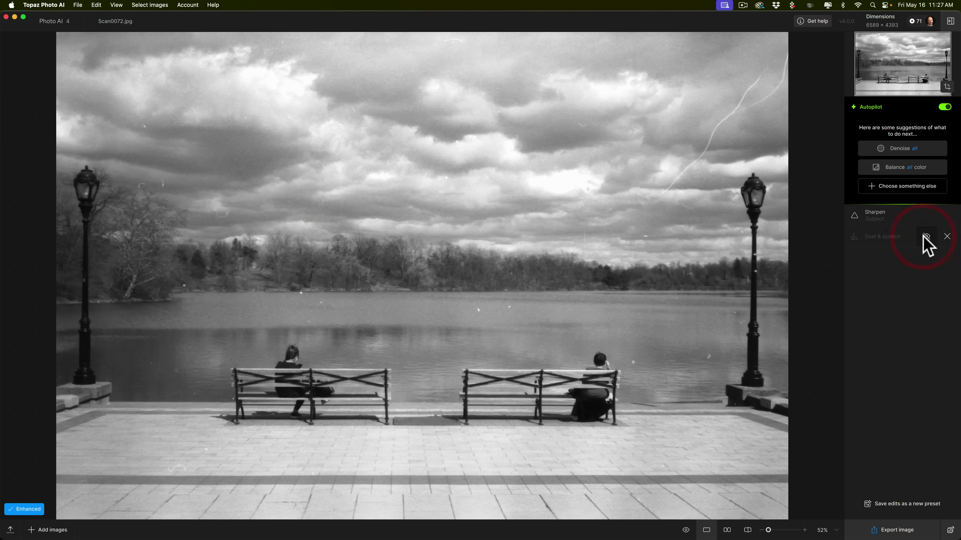
left_click(924, 237)
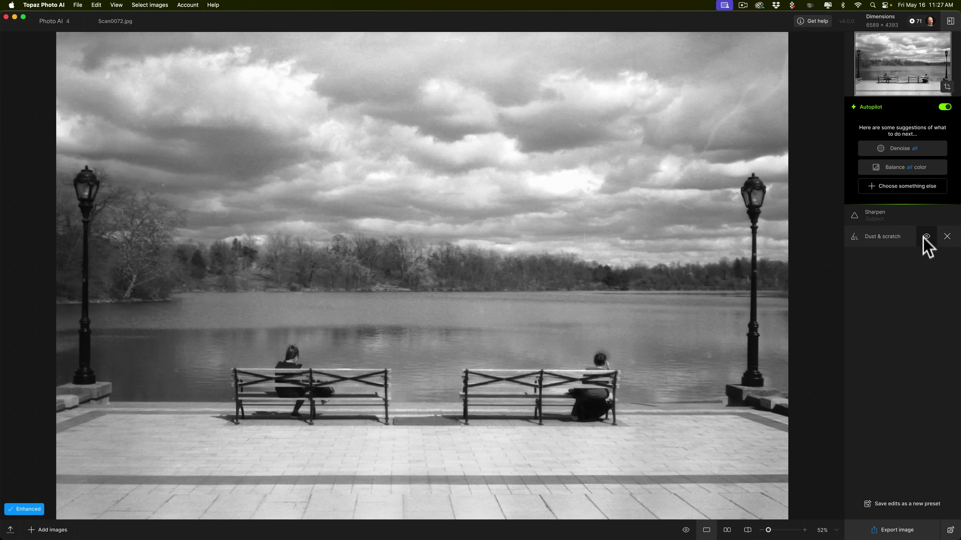